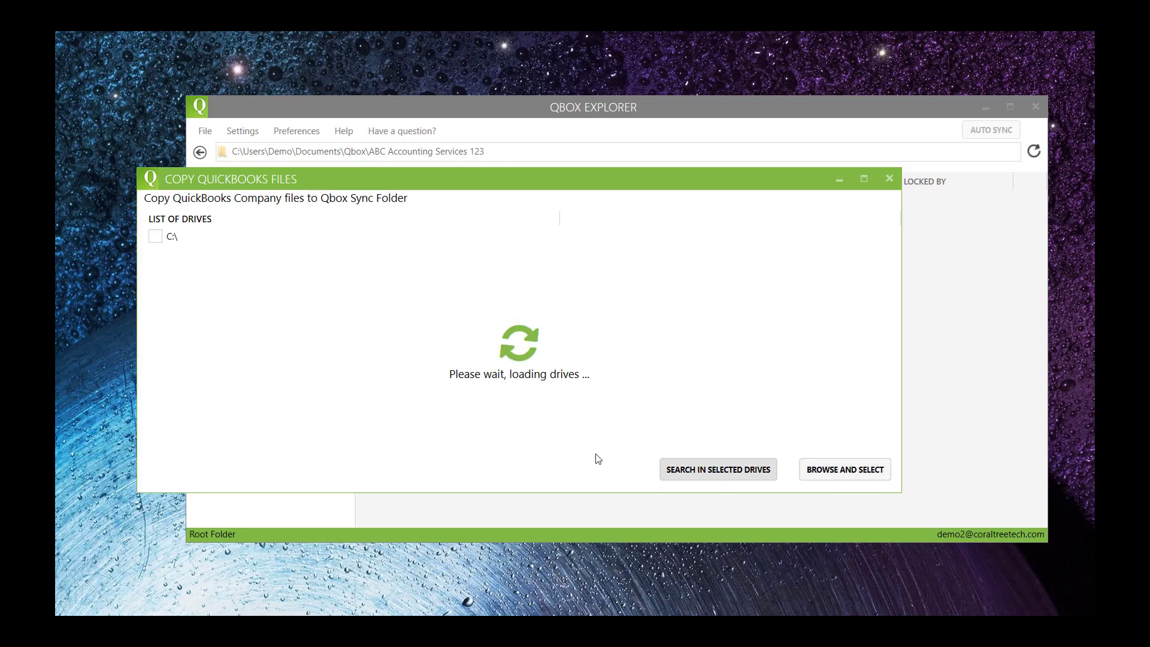
# Search the C:\ drive for QuickBooks company files and copy City Wide Bakery.QBW from the Desktop to the City Wide Bakery sync folder
pyautogui.click(154, 238)
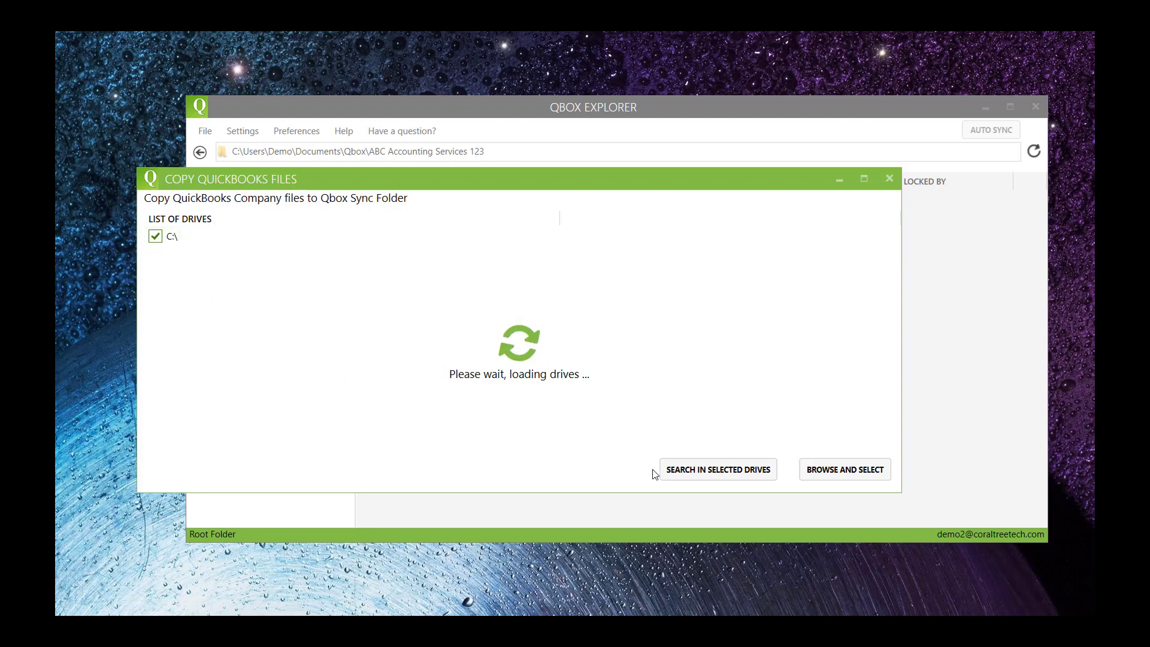
pyautogui.click(696, 470)
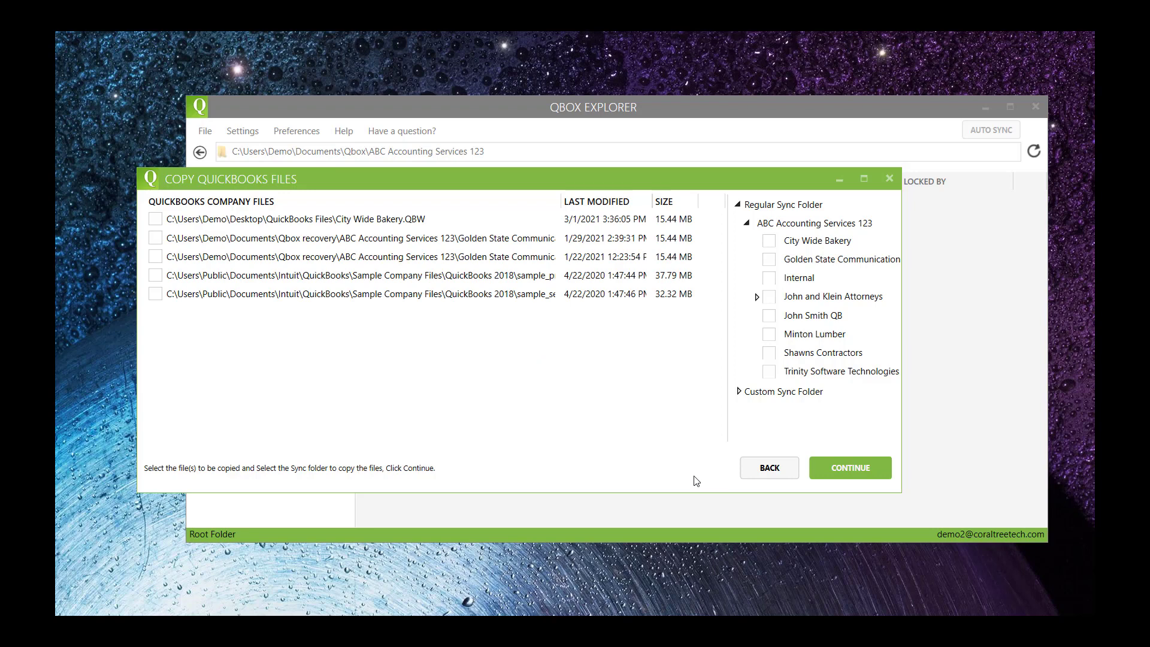
pyautogui.click(155, 220)
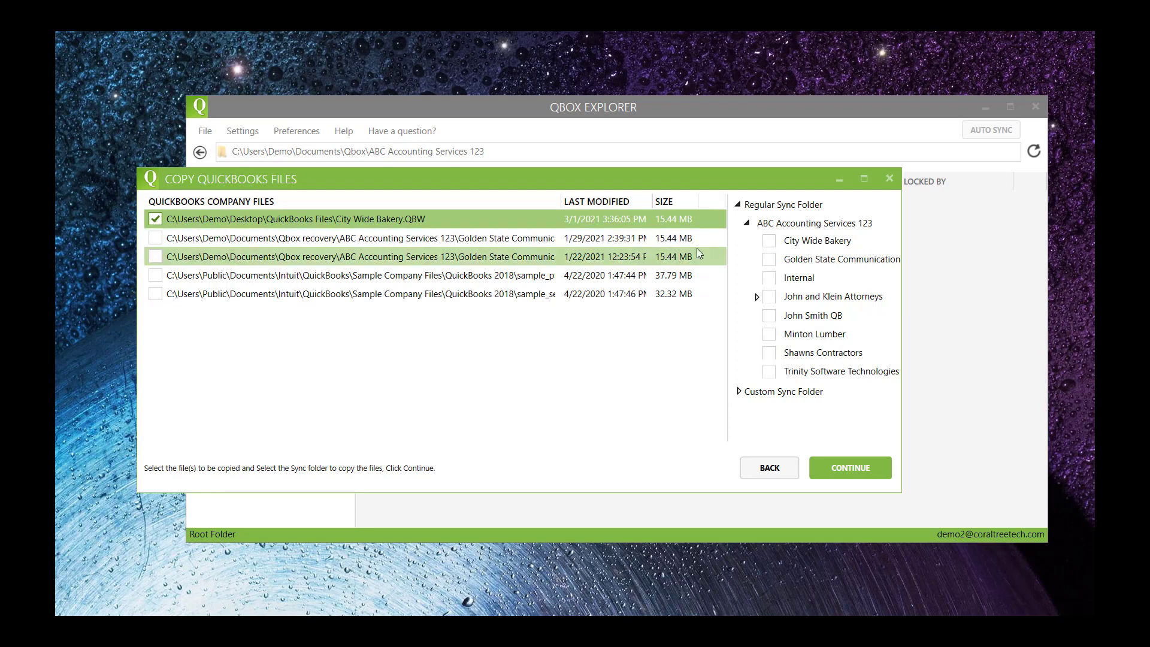
pyautogui.click(768, 242)
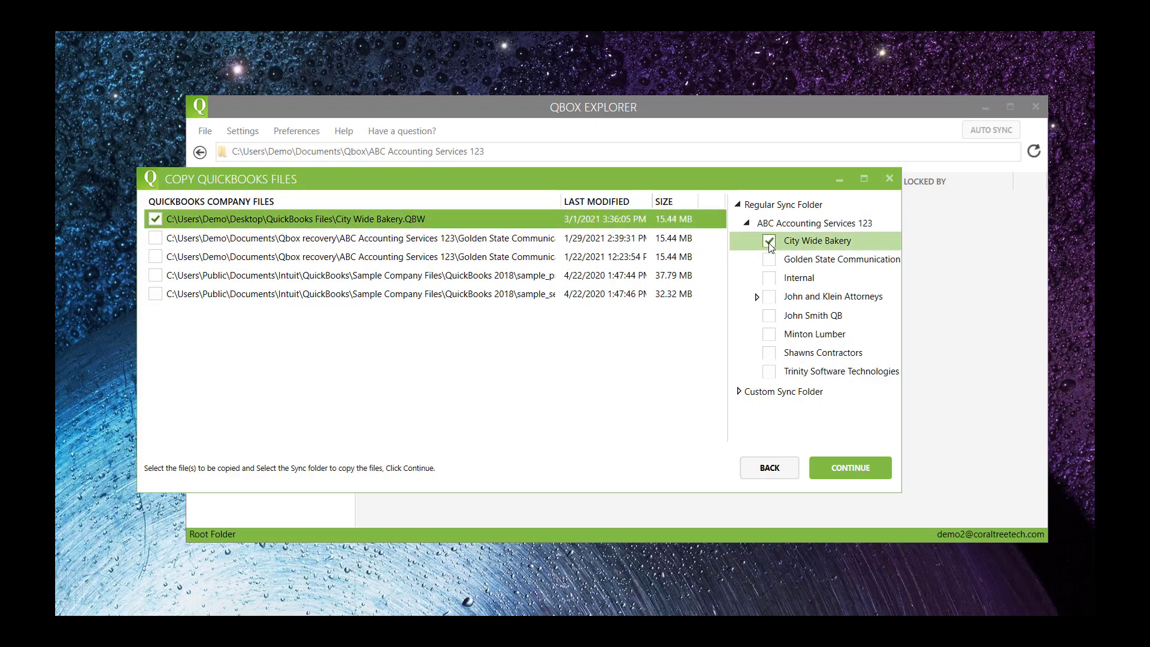
pyautogui.click(861, 464)
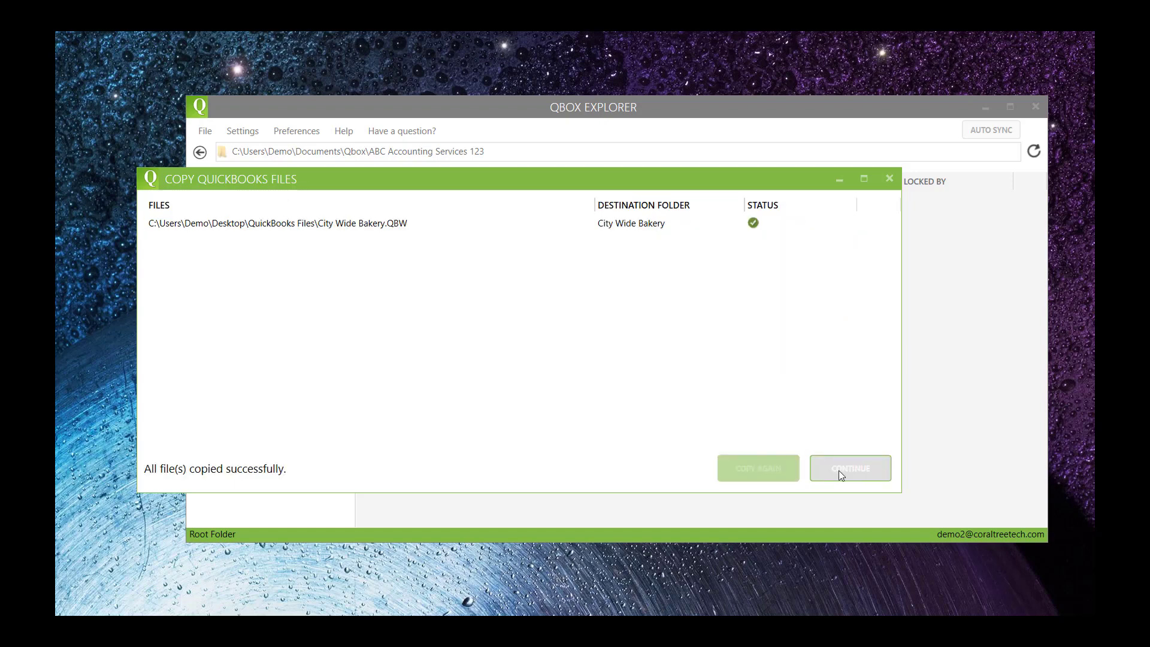
# Finish the copy wizard, renaming the original desktop file as Old_City Wide Bakery.QBW
pyautogui.click(841, 468)
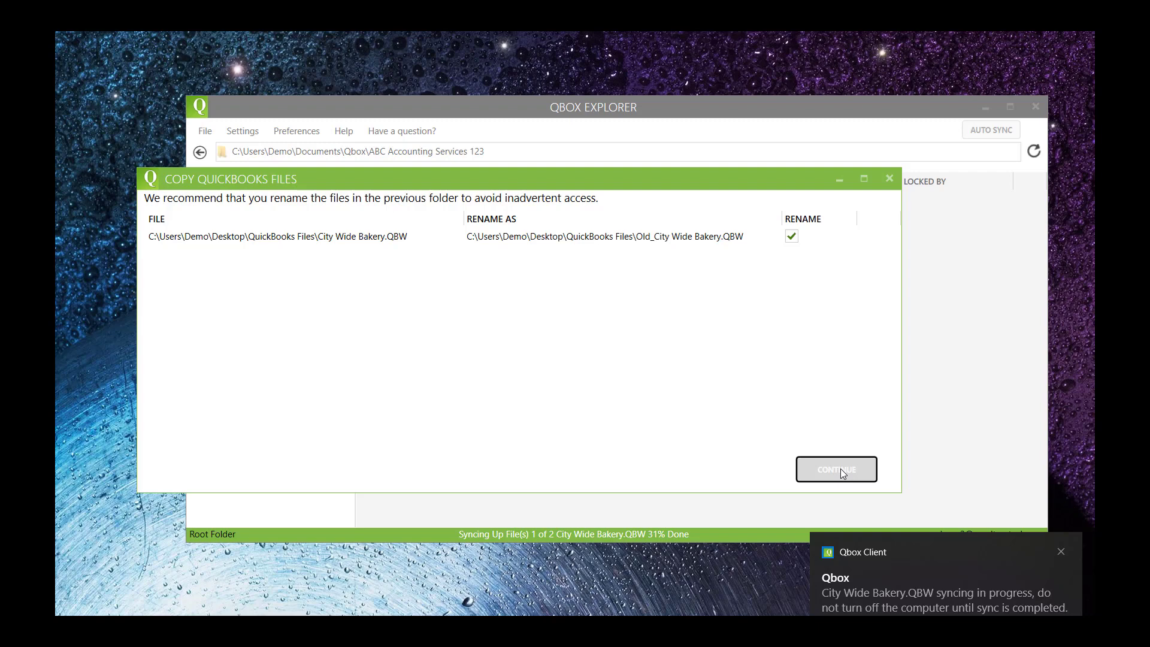
pyautogui.click(841, 470)
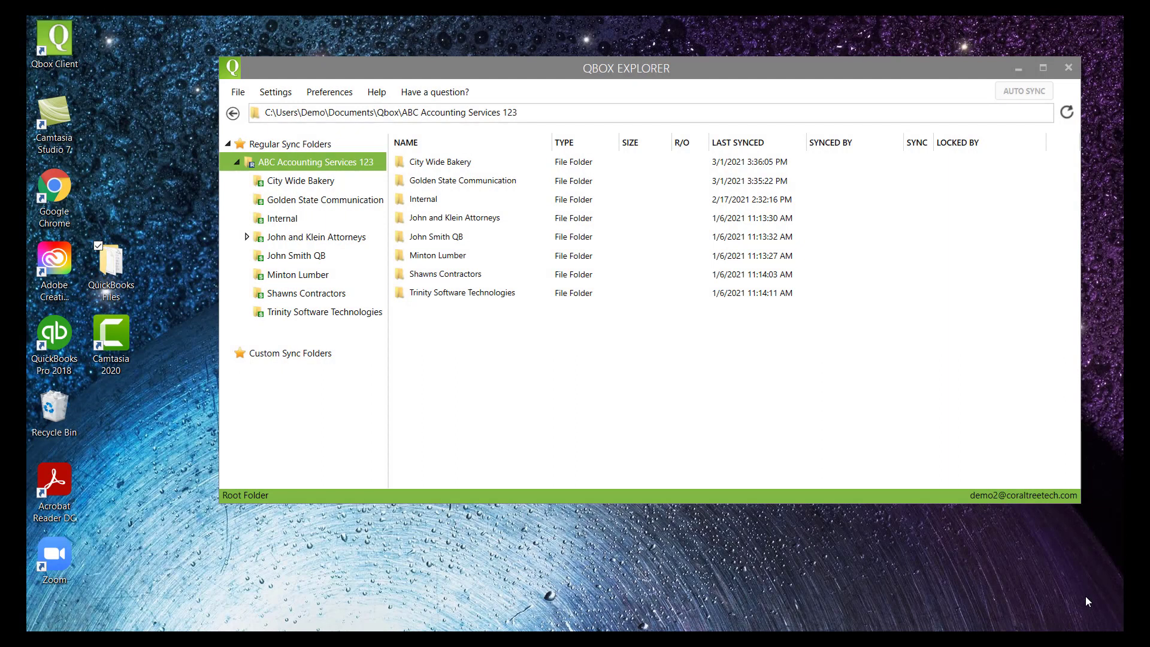
# Set the sync mode to Manual and turn off hiding of items not shared
pyautogui.click(290, 96)
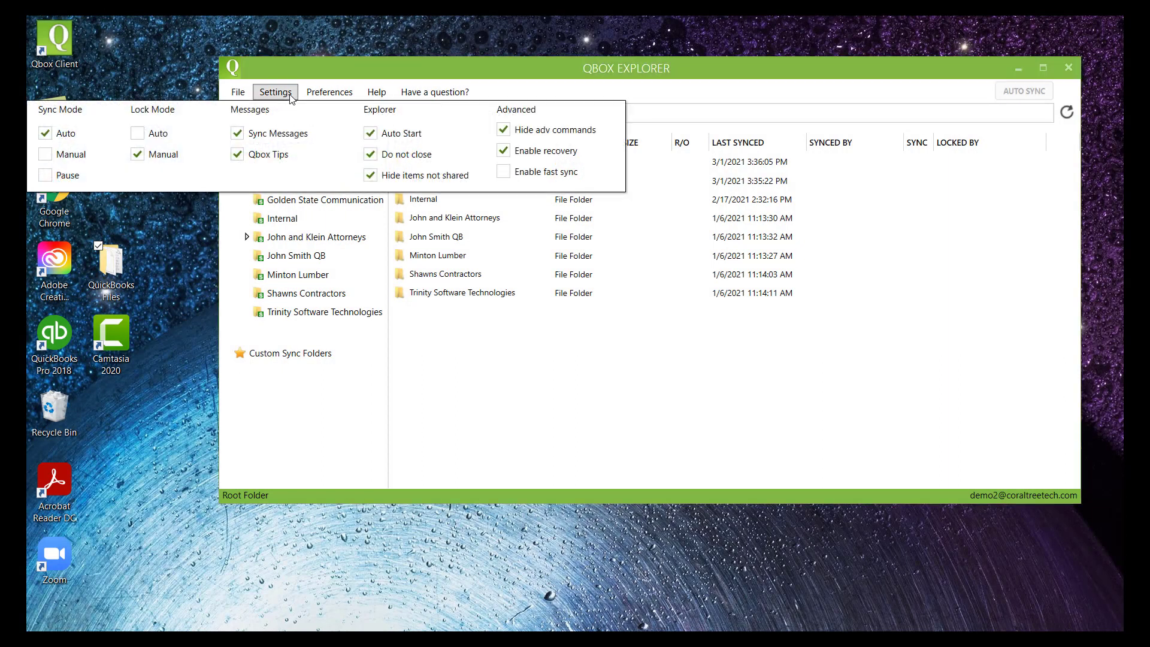
pyautogui.click(47, 155)
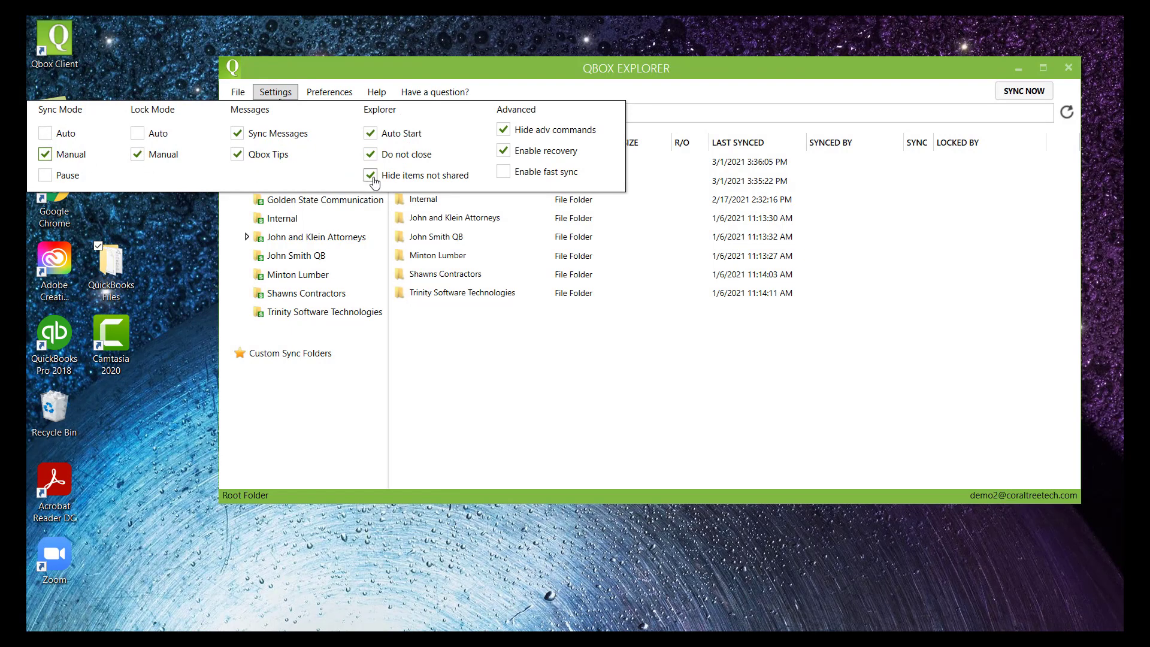
pyautogui.click(370, 176)
pyautogui.click(474, 330)
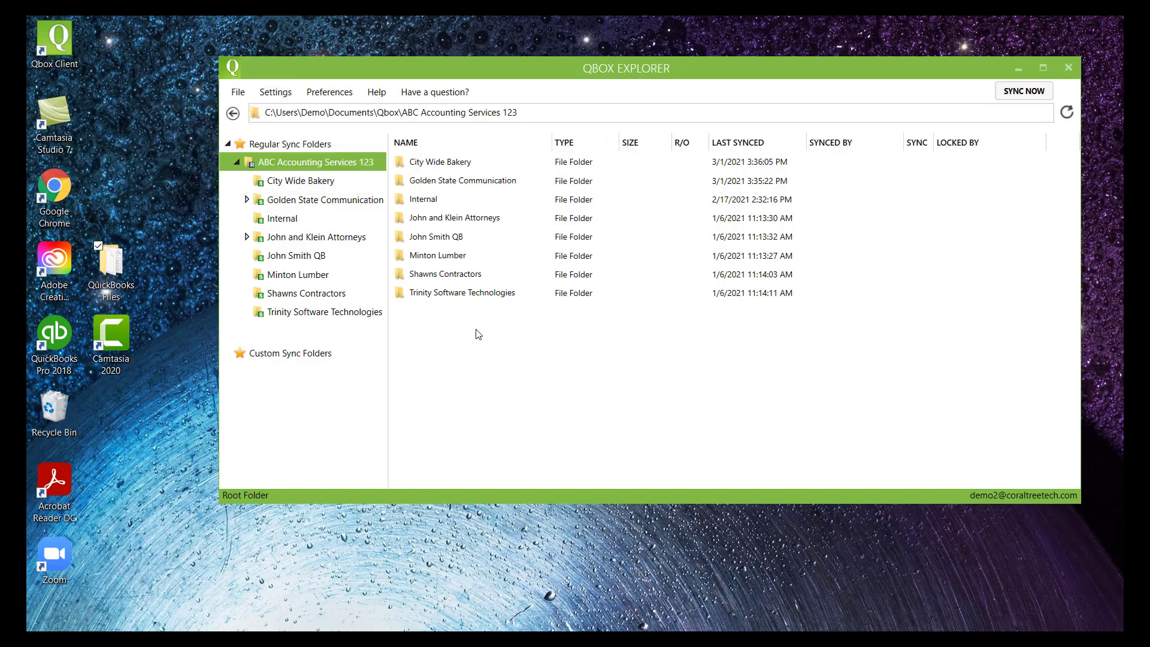
# Copy the City Wide Bakery company file and City Wide Bakery.QBW.TLG from the desktop's QuickBooks Files folder in File Explorer
pyautogui.doubleClick(117, 261)
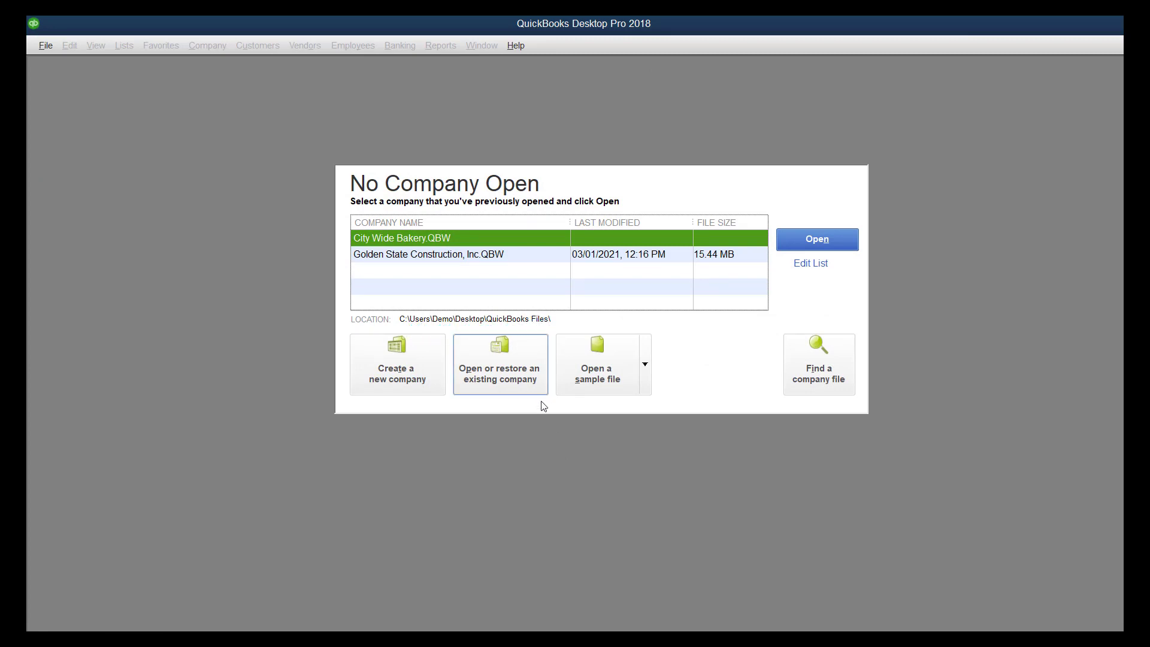
pyautogui.hotkey('alt', 'Tab')
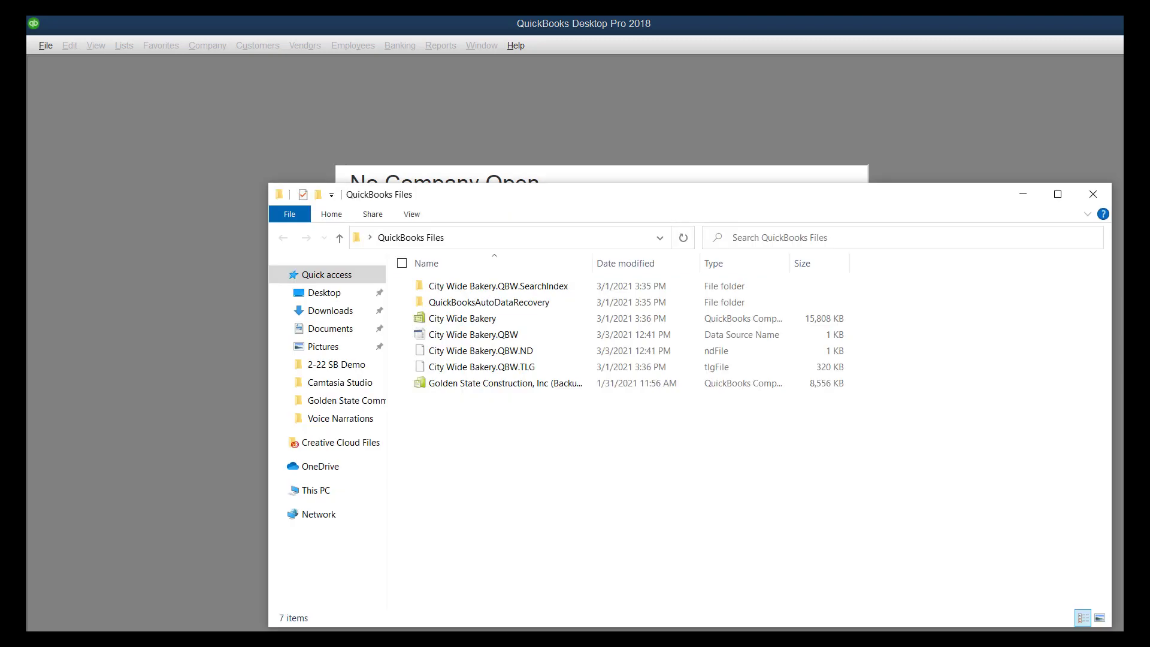
pyautogui.click(660, 238)
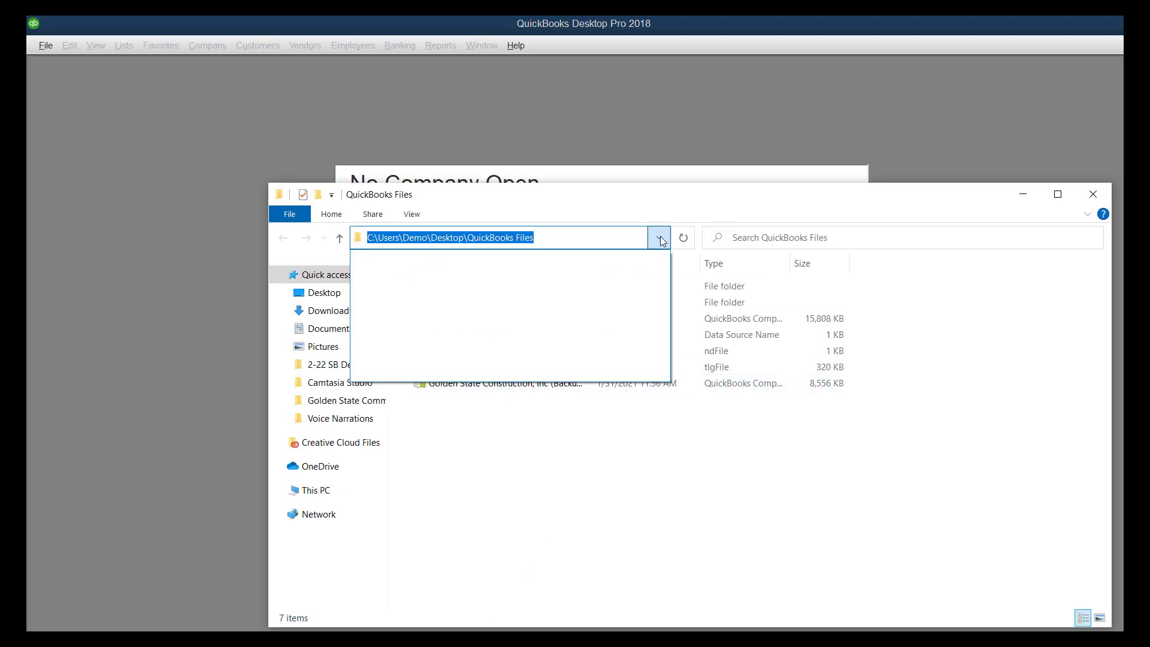
pyautogui.click(661, 240)
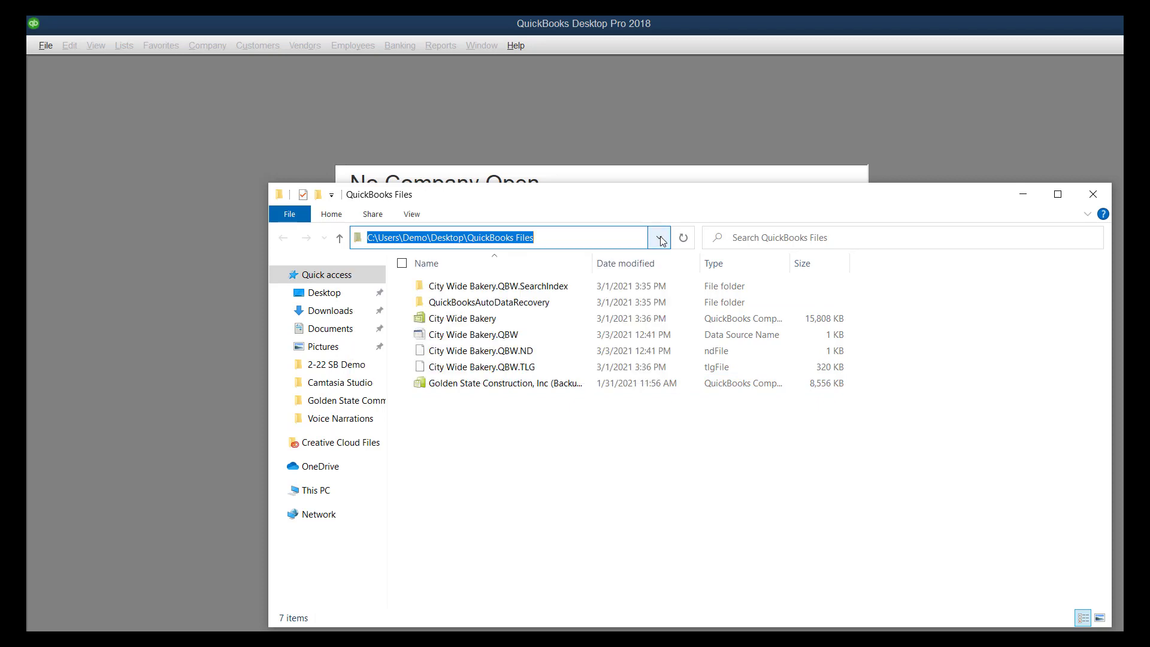
pyautogui.click(580, 323)
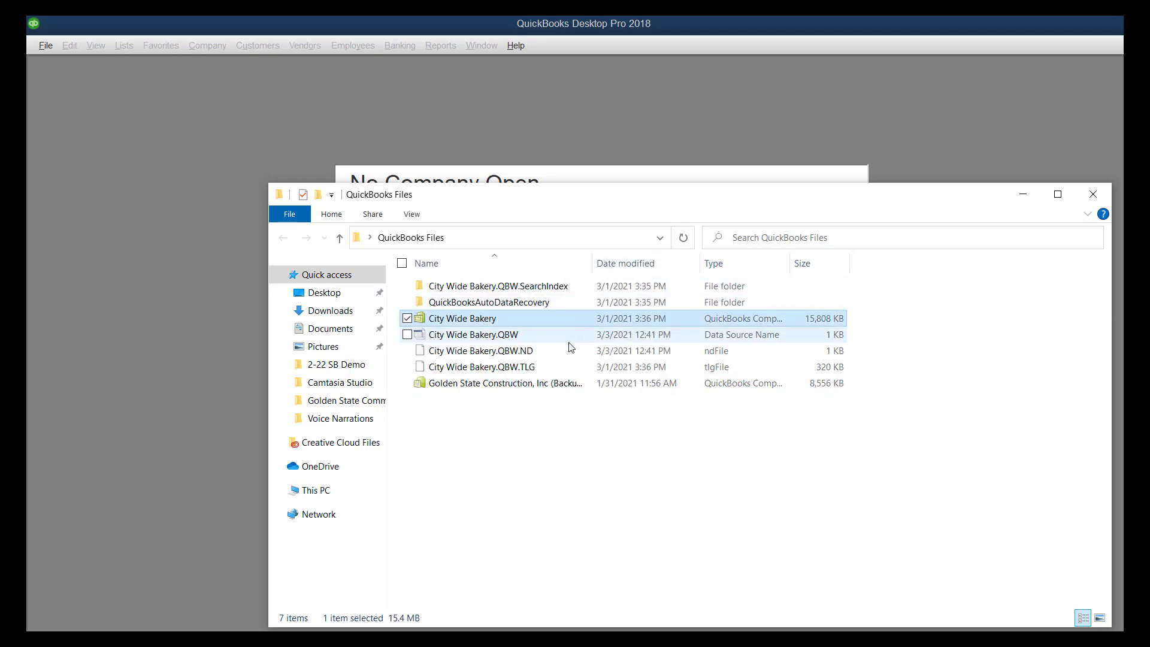
pyautogui.keyDown('ctrl'); pyautogui.click(558, 371); pyautogui.keyUp('ctrl')
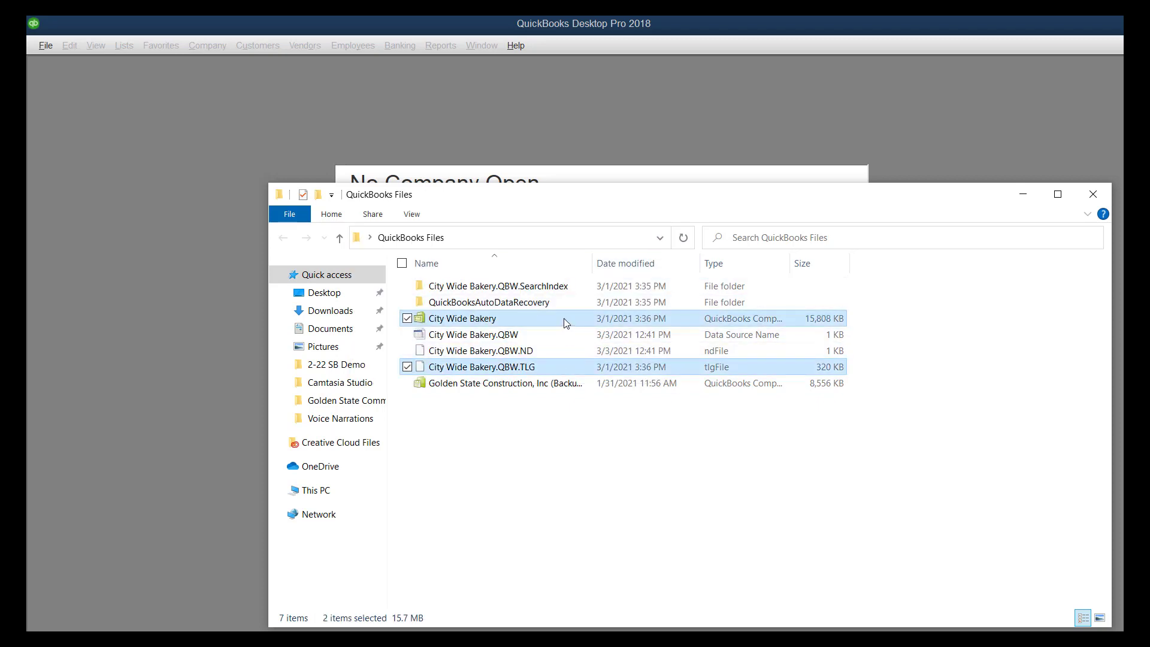
pyautogui.rightClick(562, 317)
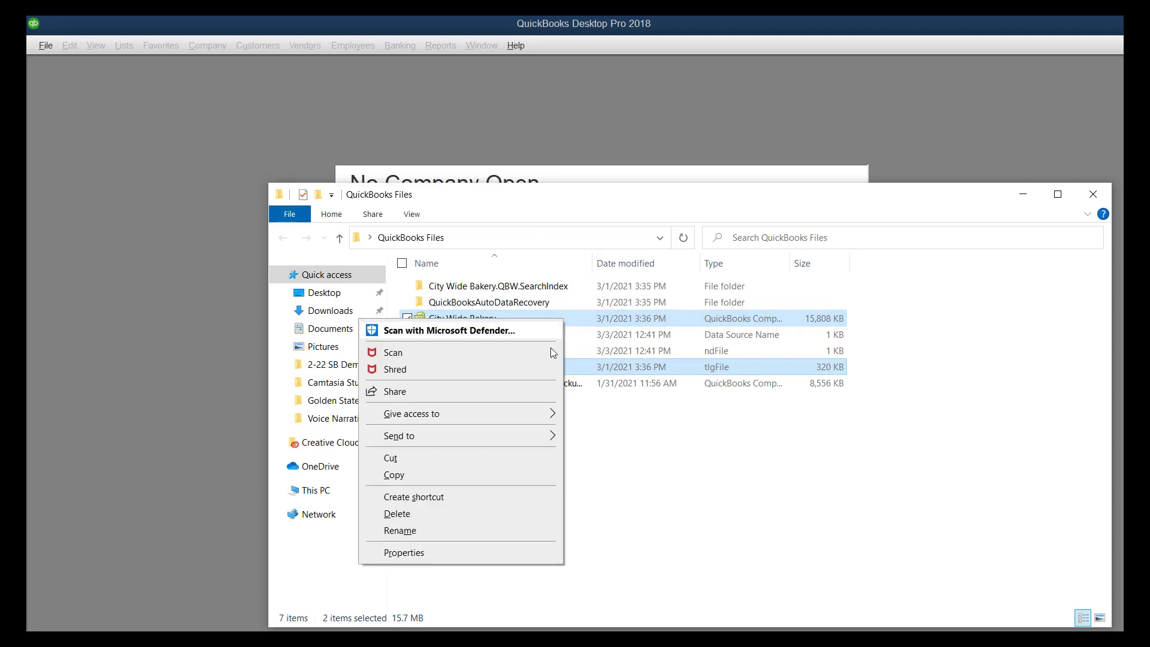
pyautogui.click(509, 479)
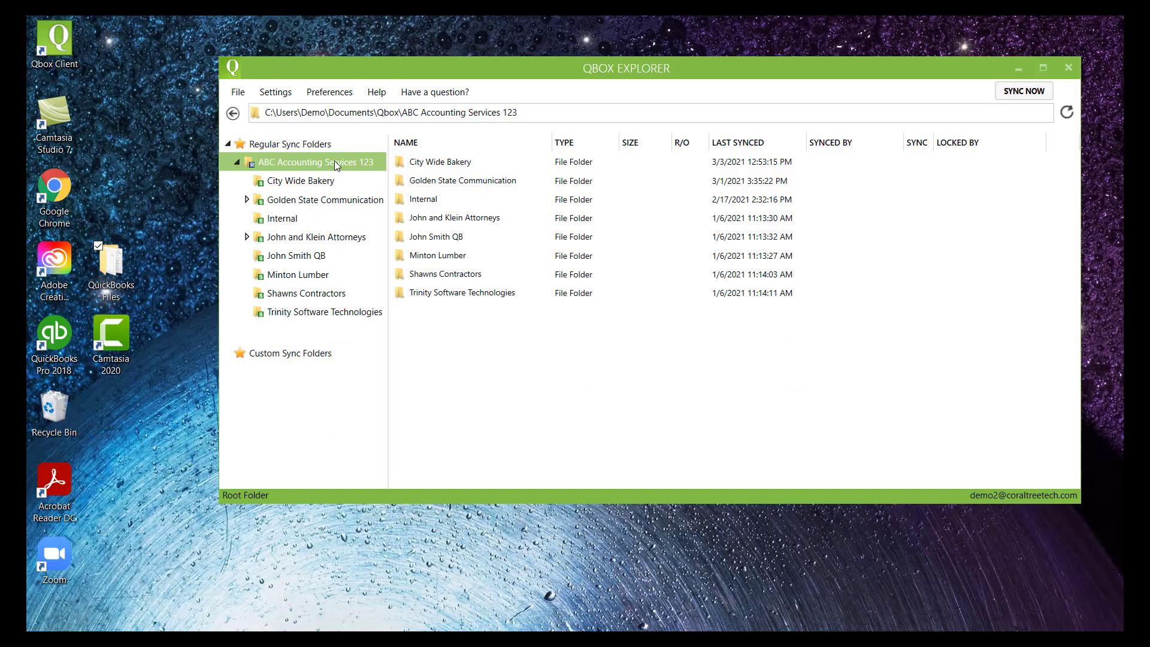
# Paste the copied files into the City Wide Bakery sync folder in Qbox Explorer
pyautogui.doubleClick(443, 163)
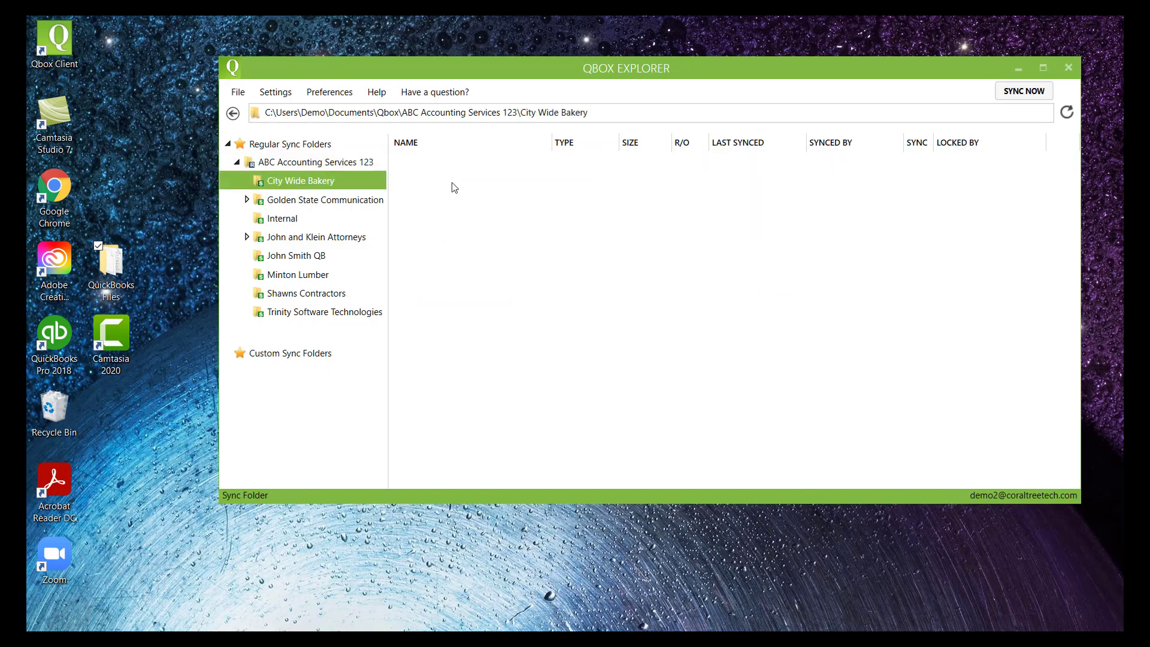
pyautogui.rightClick(454, 179)
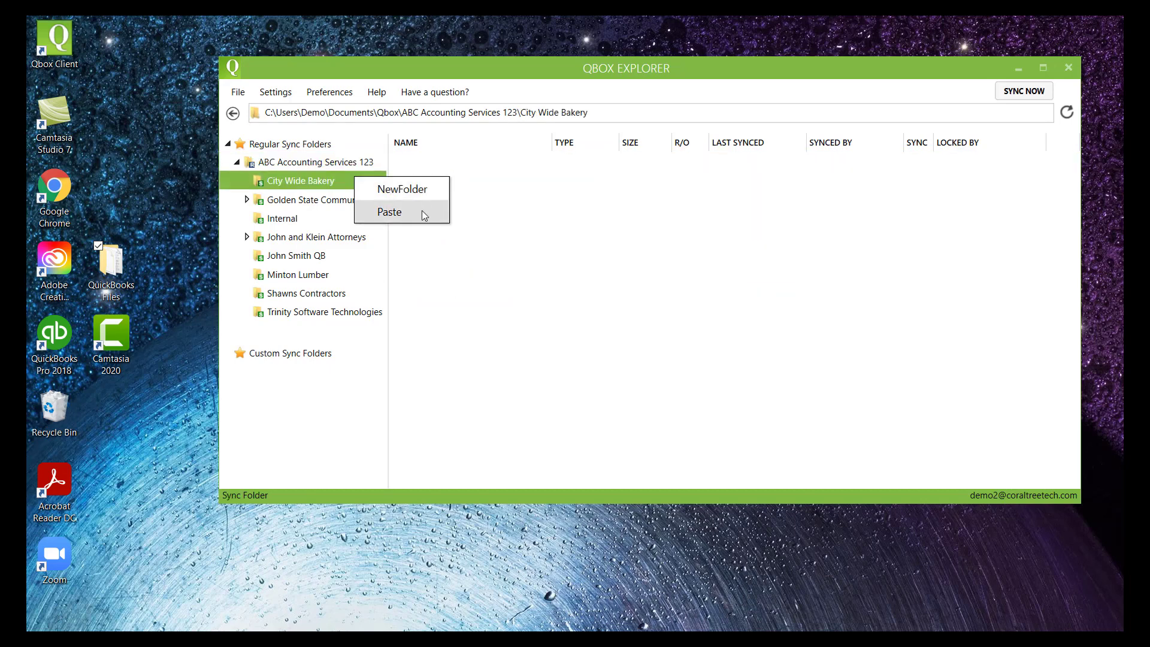
pyautogui.click(390, 212)
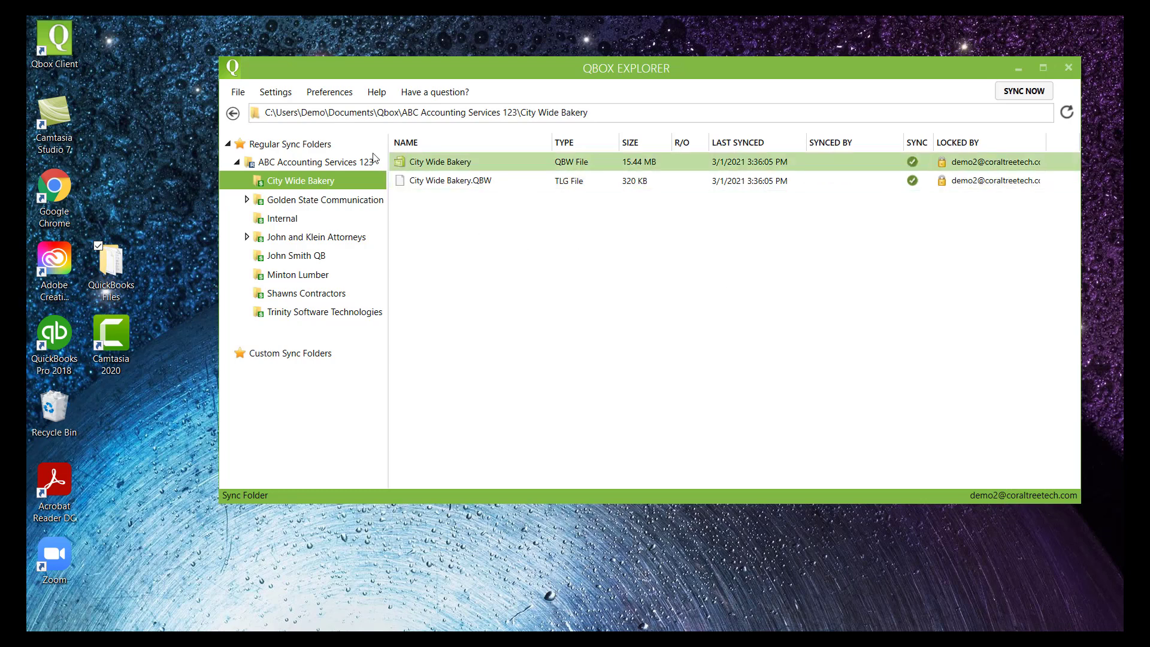
# Turn on hiding of items not shared and set the sync mode to Auto
pyautogui.click(281, 95)
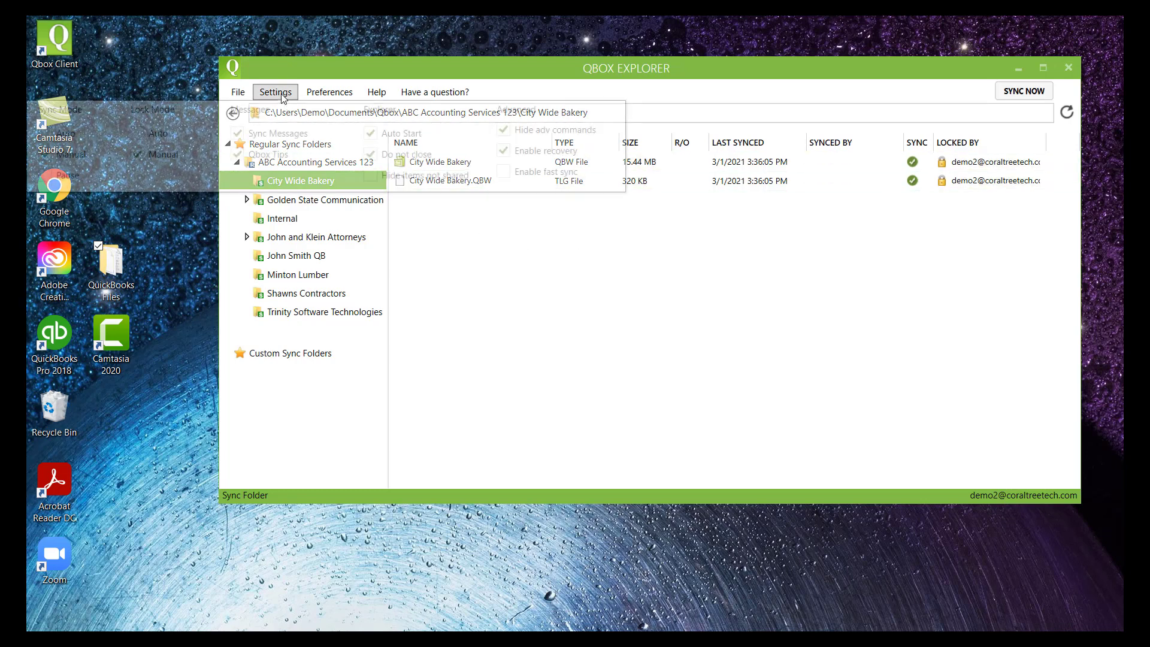
pyautogui.click(372, 176)
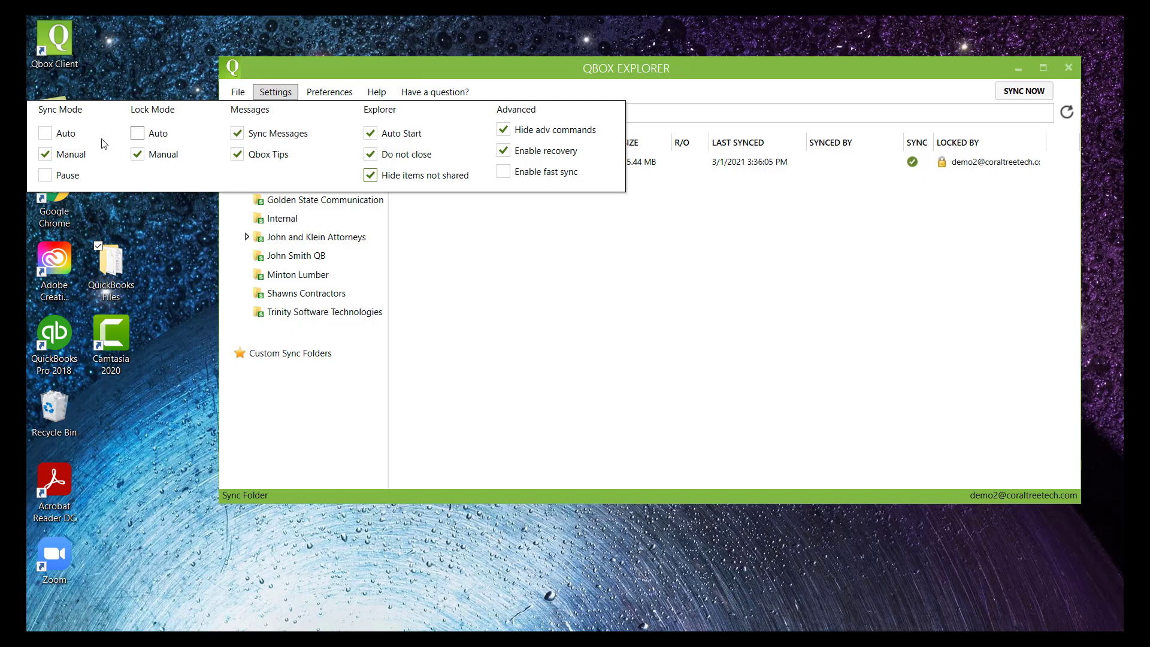
pyautogui.click(46, 137)
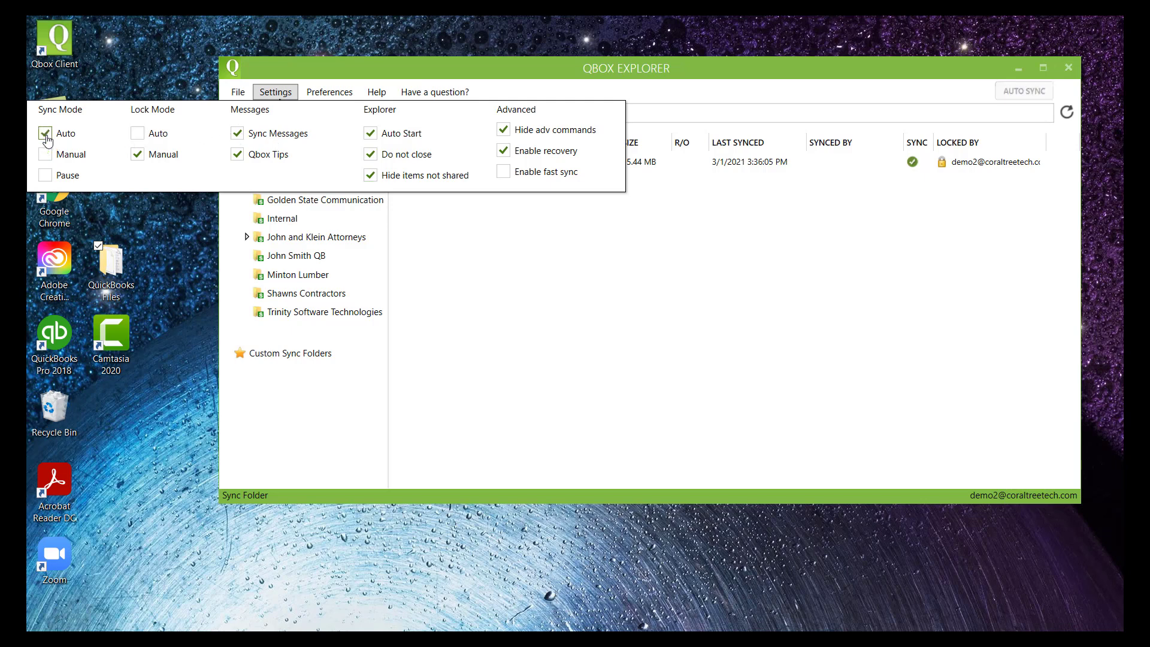
pyautogui.click(509, 292)
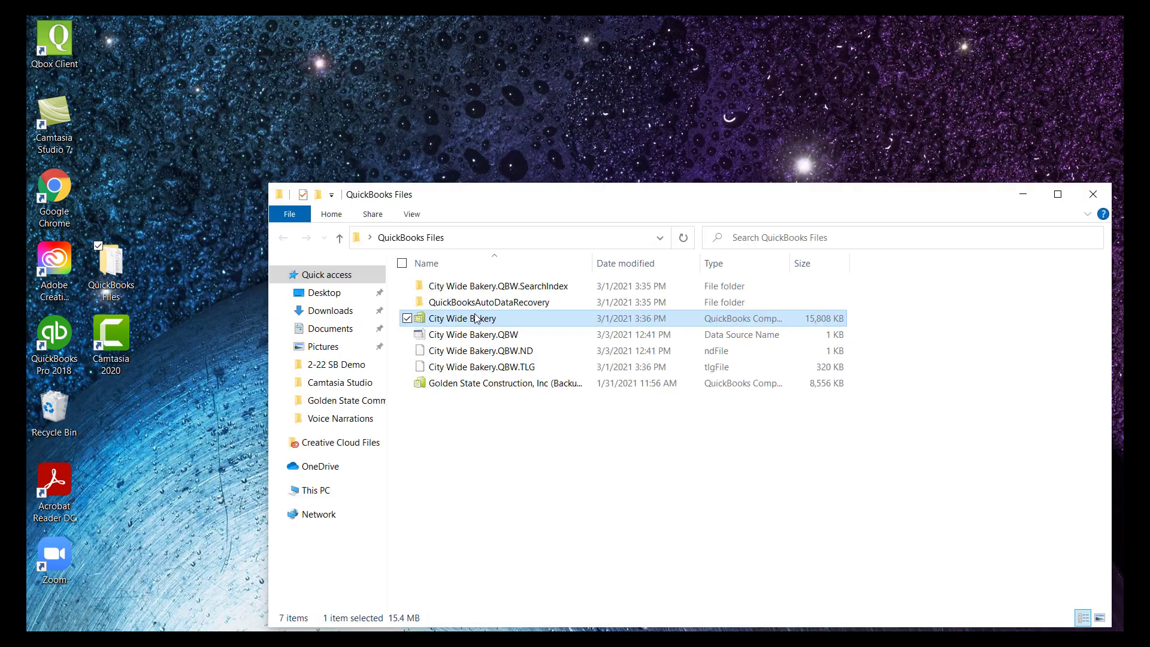
# Rename the original City Wide Bakery company file in File Explorer as OLD-City Wide Bakery
pyautogui.rightClick(477, 318)
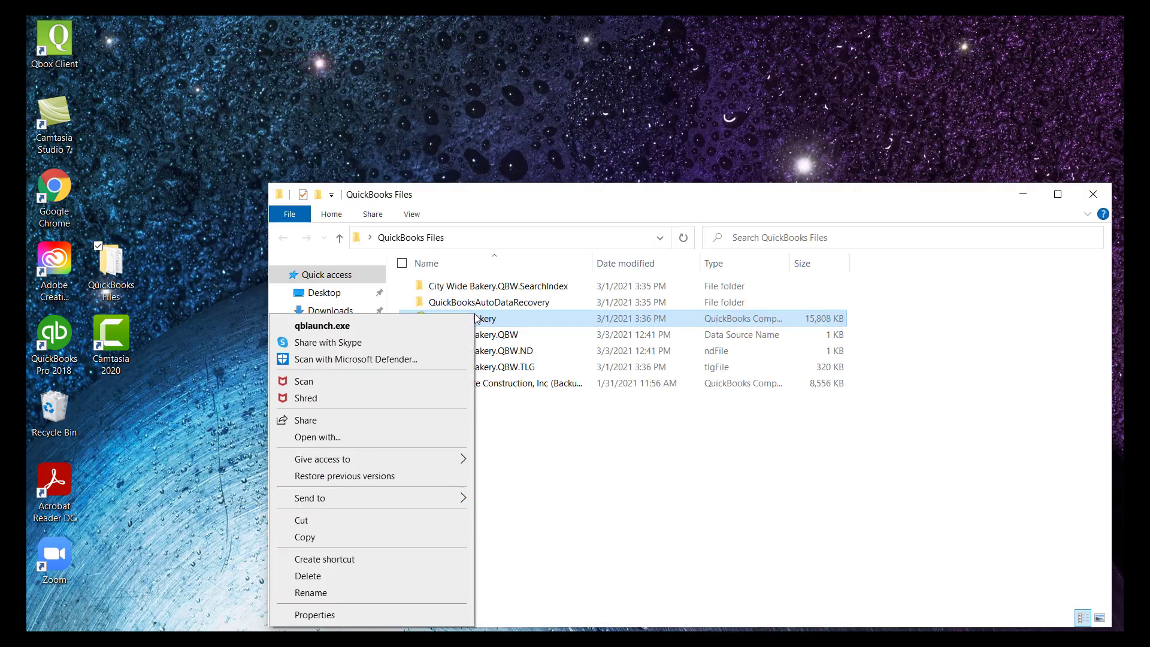
pyautogui.click(371, 592)
pyautogui.press('Home')
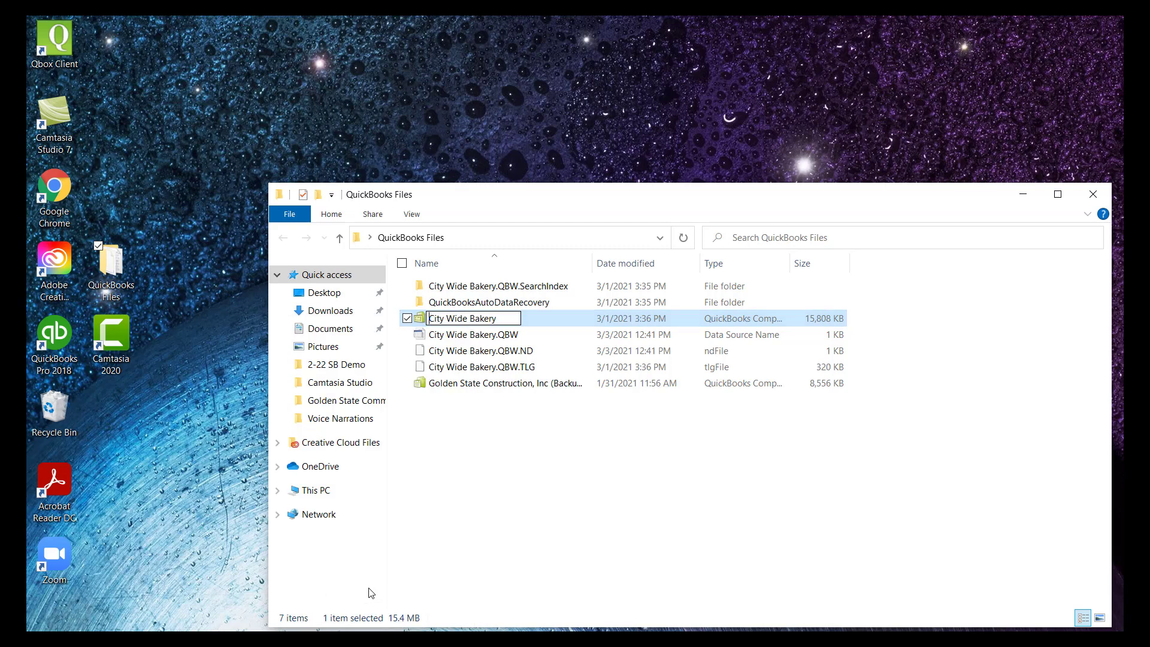
pyautogui.write('OLD')
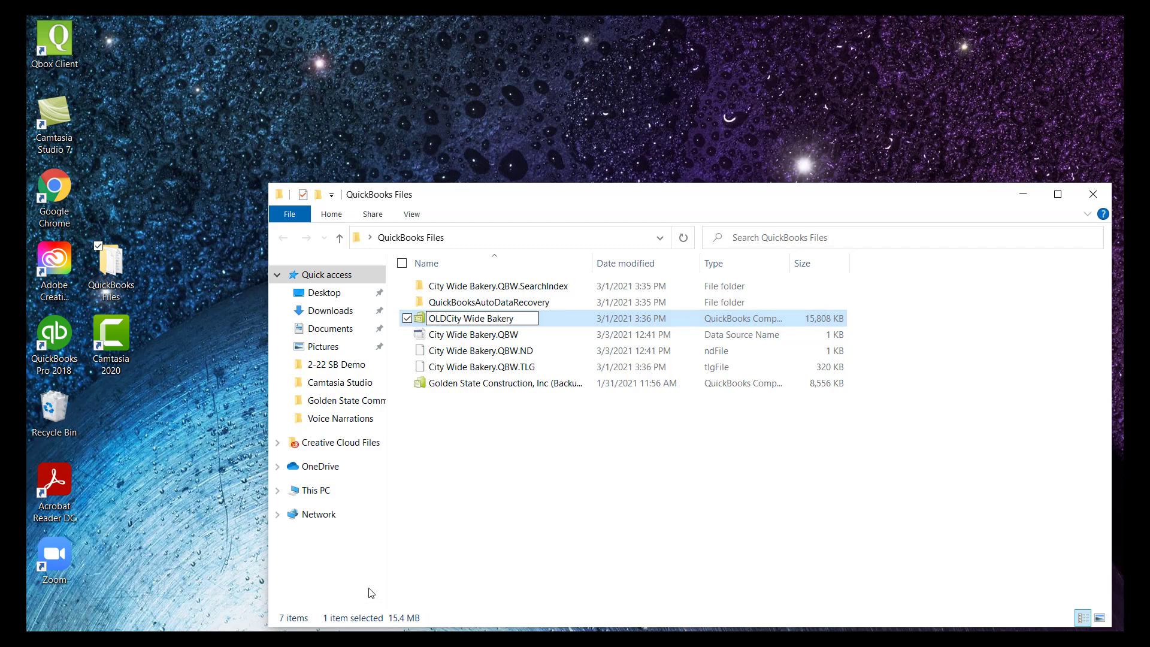
pyautogui.write('-')
pyautogui.press('Return')
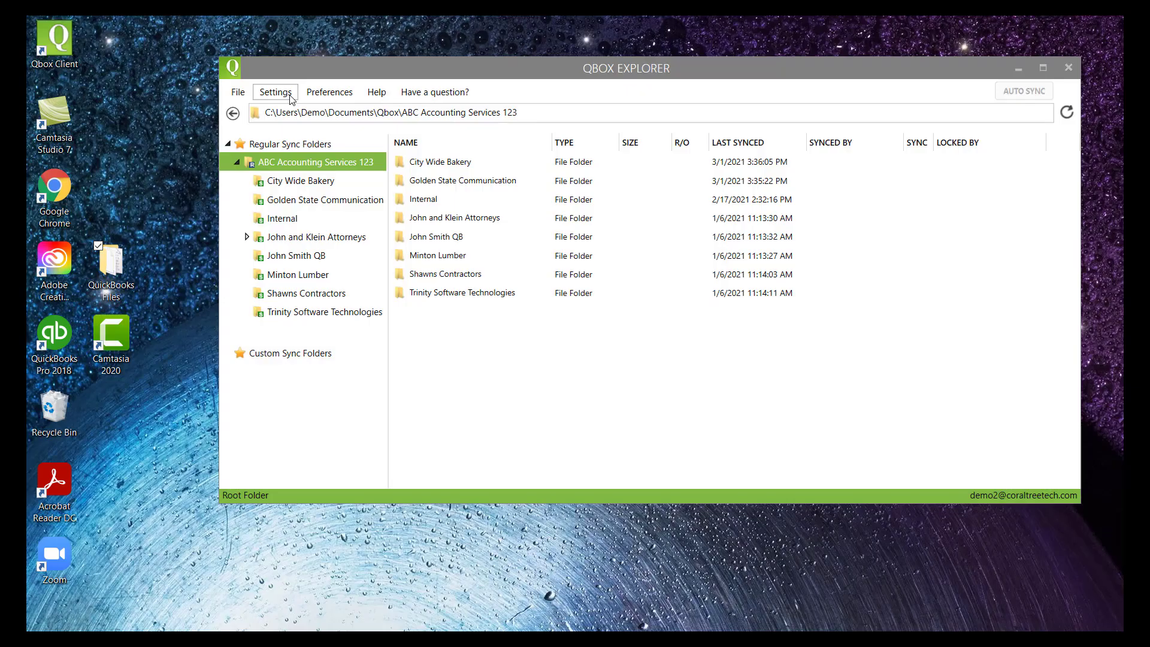
# Set the sync mode to Manual in Qbox Explorer
pyautogui.click(290, 96)
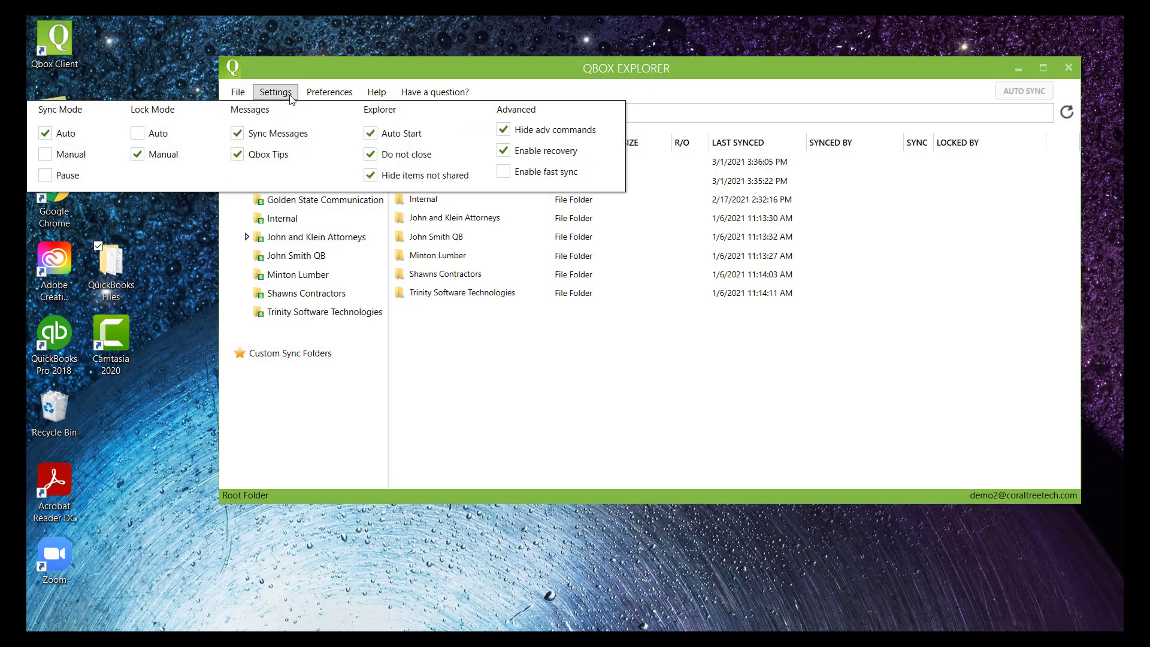
pyautogui.click(47, 154)
pyautogui.click(469, 385)
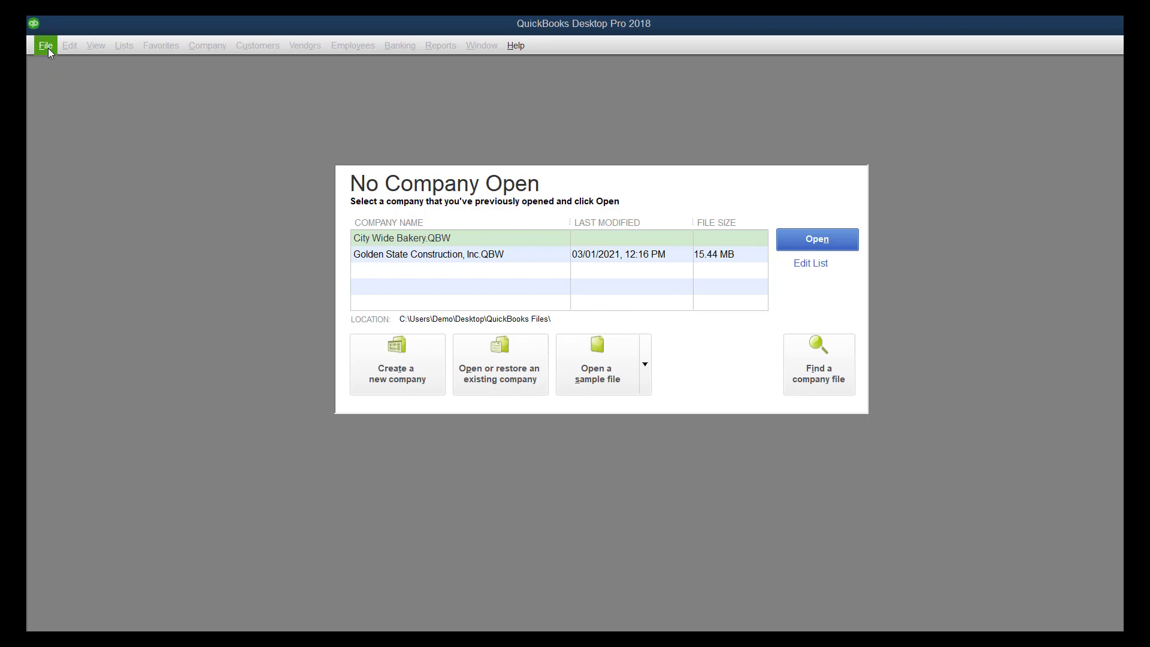
# Start restoring a backup copy in QuickBooks Desktop, choosing a local backup and selecting the backup file
pyautogui.click(48, 47)
pyautogui.click(53, 83)
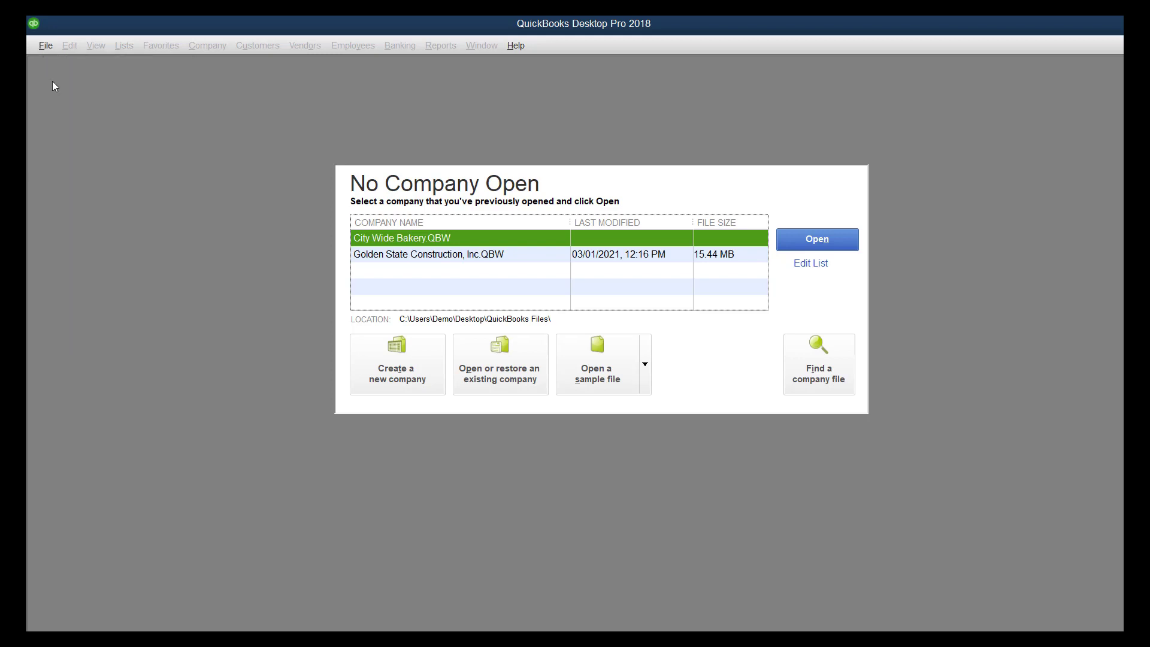
pyautogui.click(178, 201)
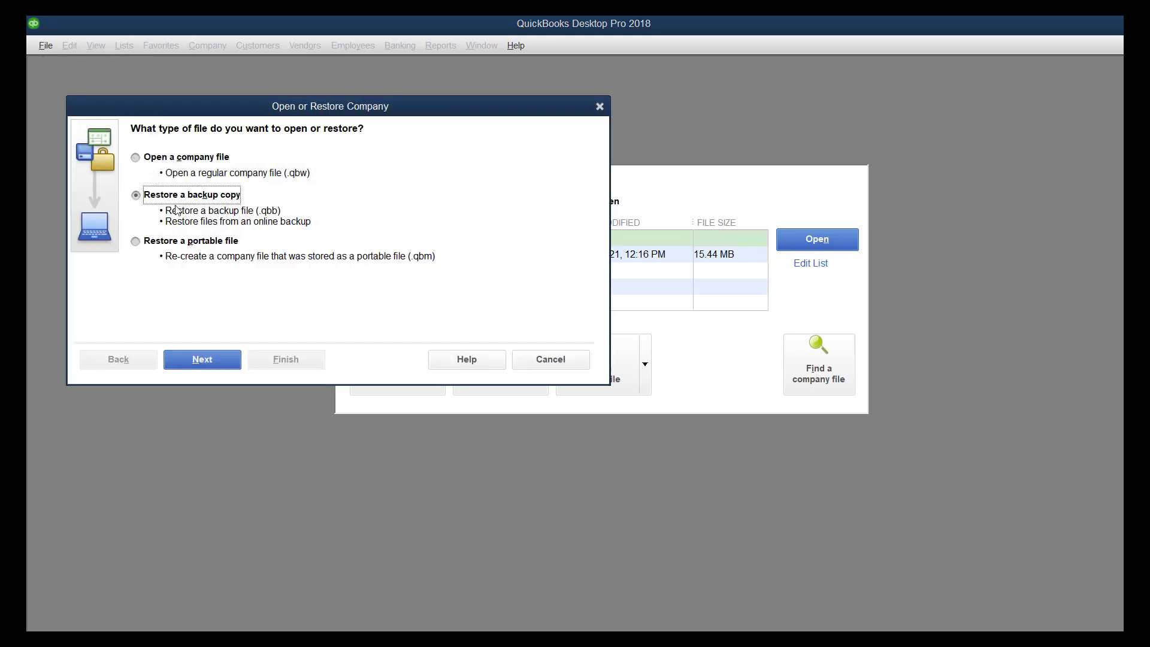
pyautogui.click(194, 361)
pyautogui.click(192, 359)
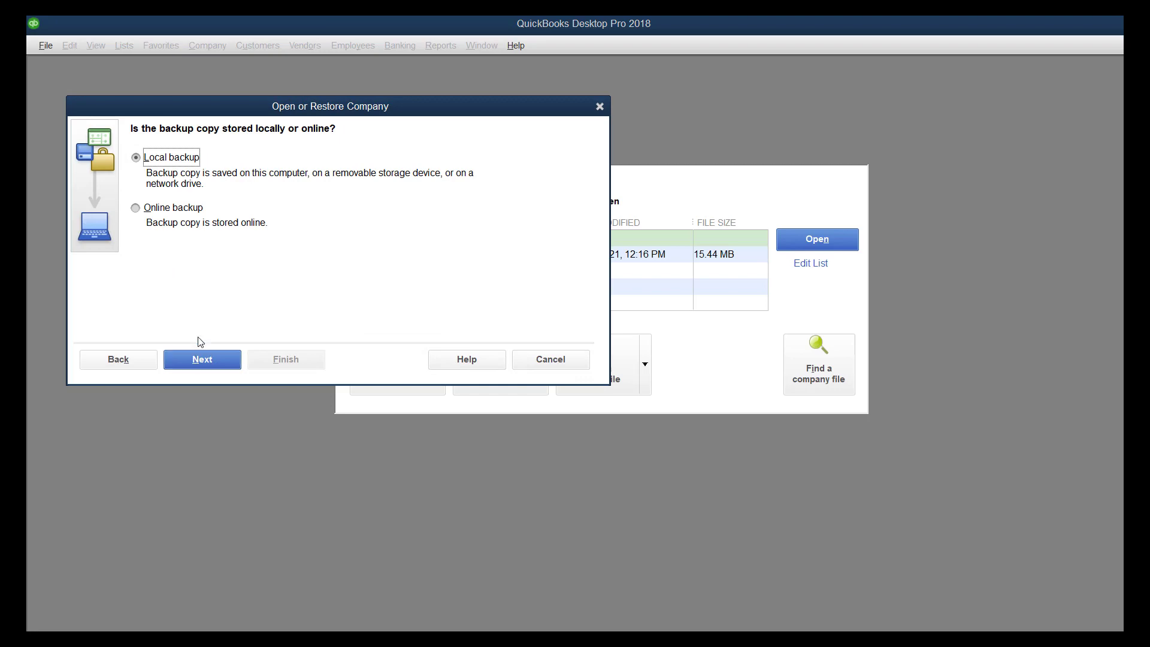
pyautogui.doubleClick(256, 245)
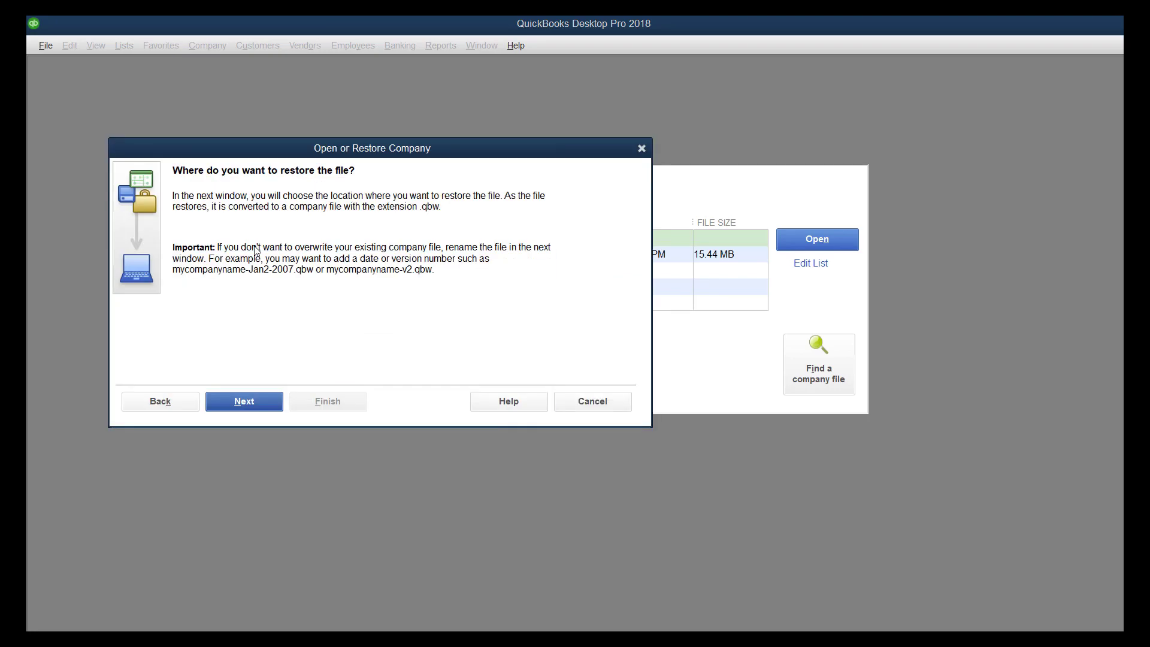
# Continue the restore to the save location choice and check the City Wide Bakery sync folder's path in Qbox Explorer
pyautogui.click(262, 409)
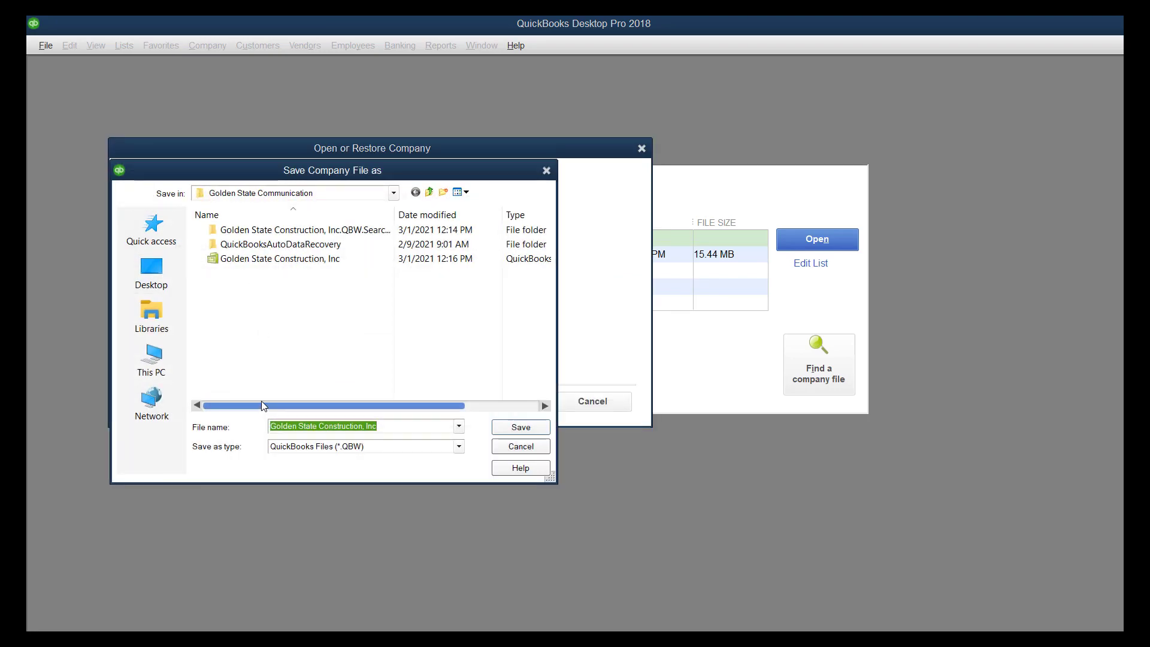
pyautogui.hotkey('alt', 'Tab')
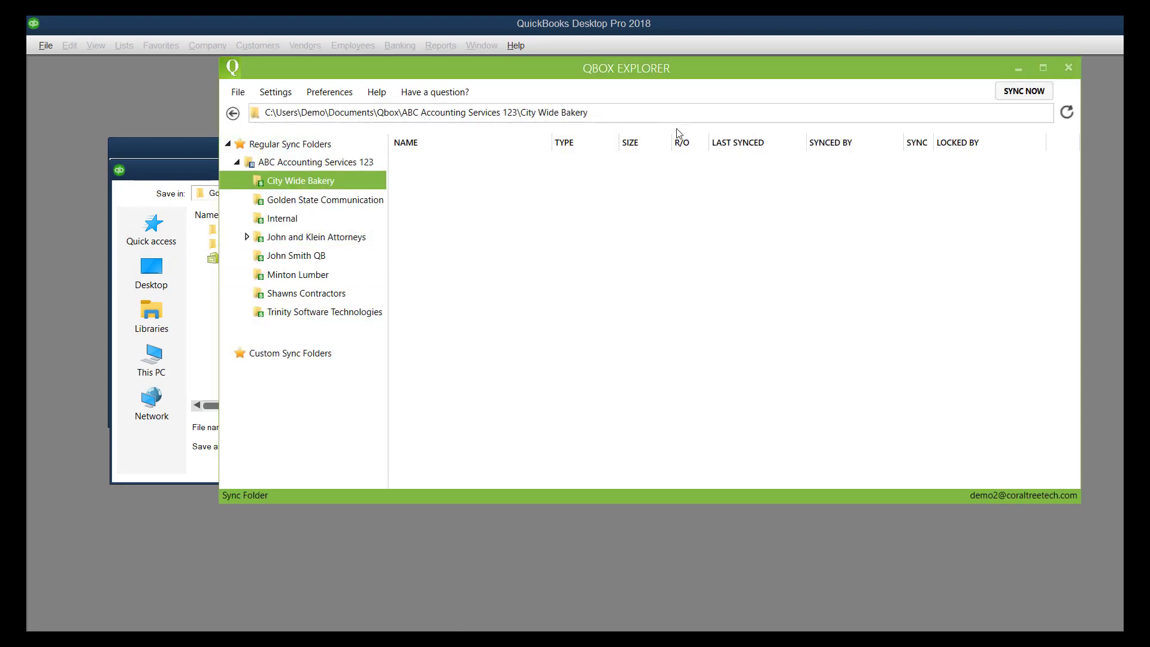
pyautogui.click(1018, 69)
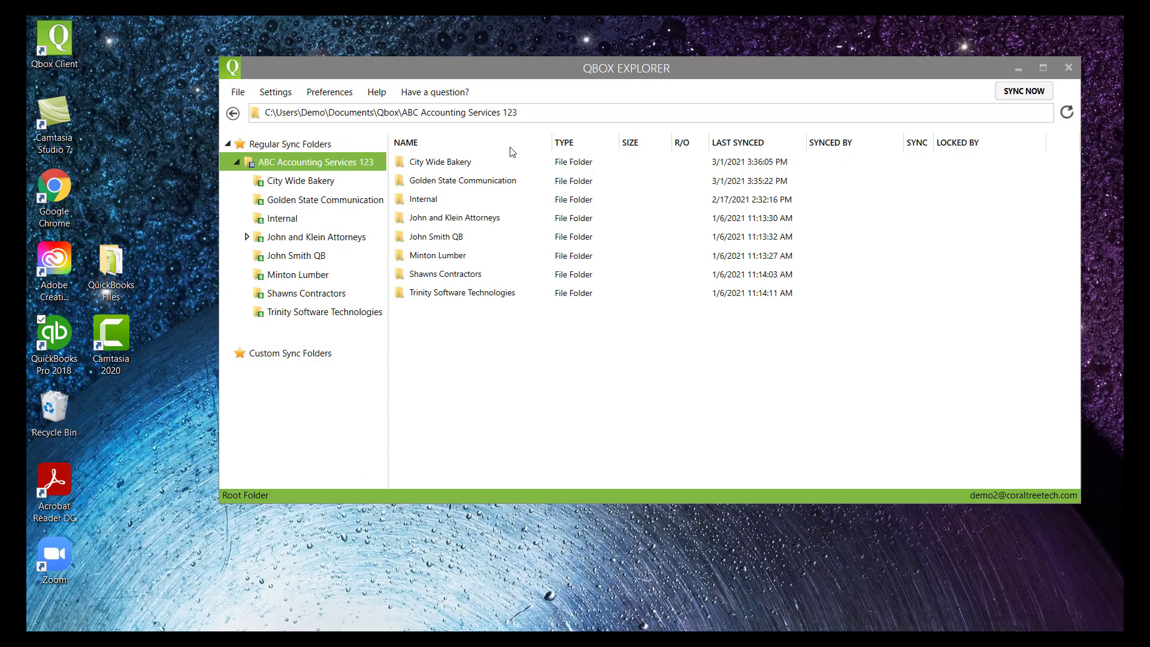
# Open and refresh the City Wide Bakery sync folder in Qbox Explorer, and set the sync mode to Auto
pyautogui.doubleClick(451, 169)
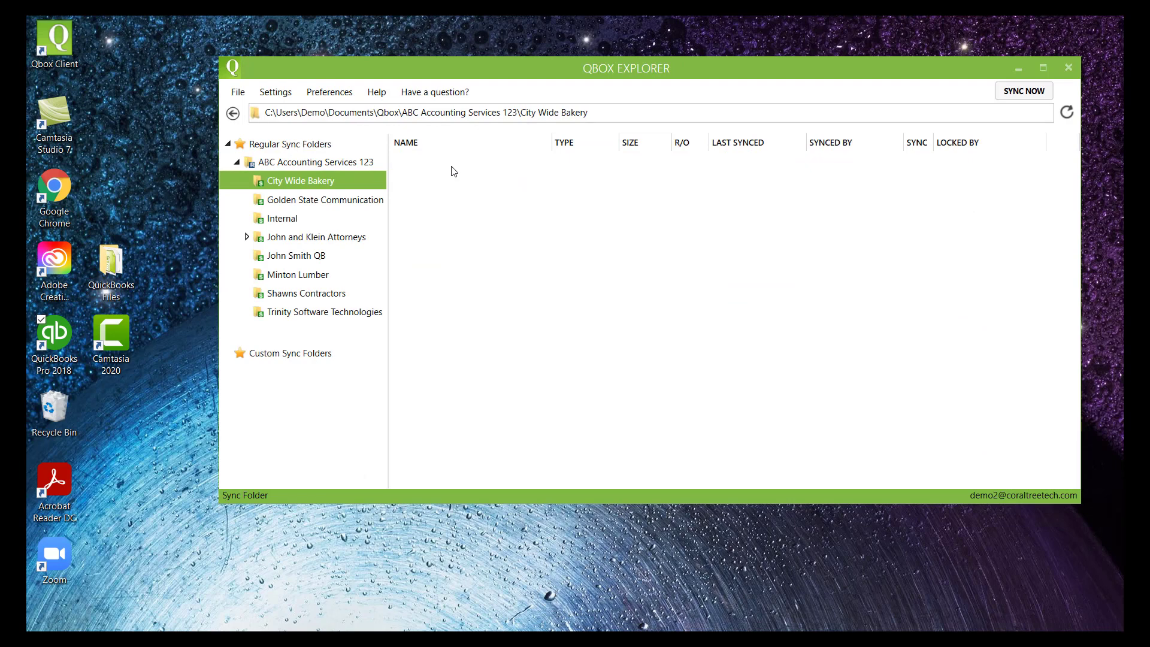
pyautogui.click(1065, 113)
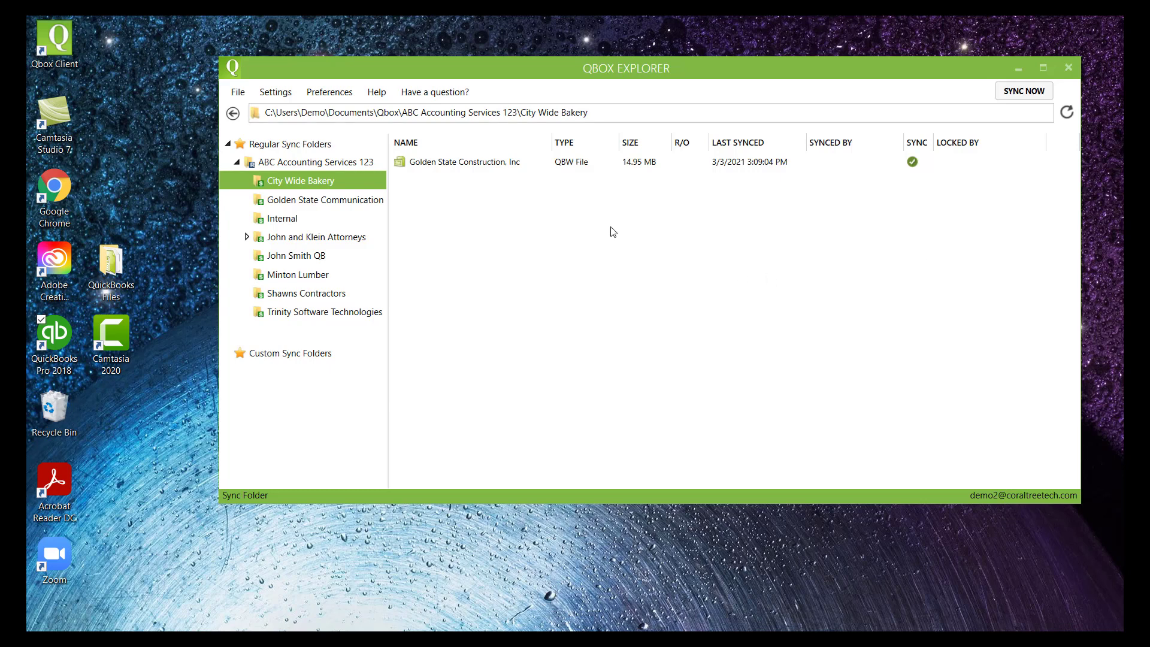
pyautogui.click(284, 93)
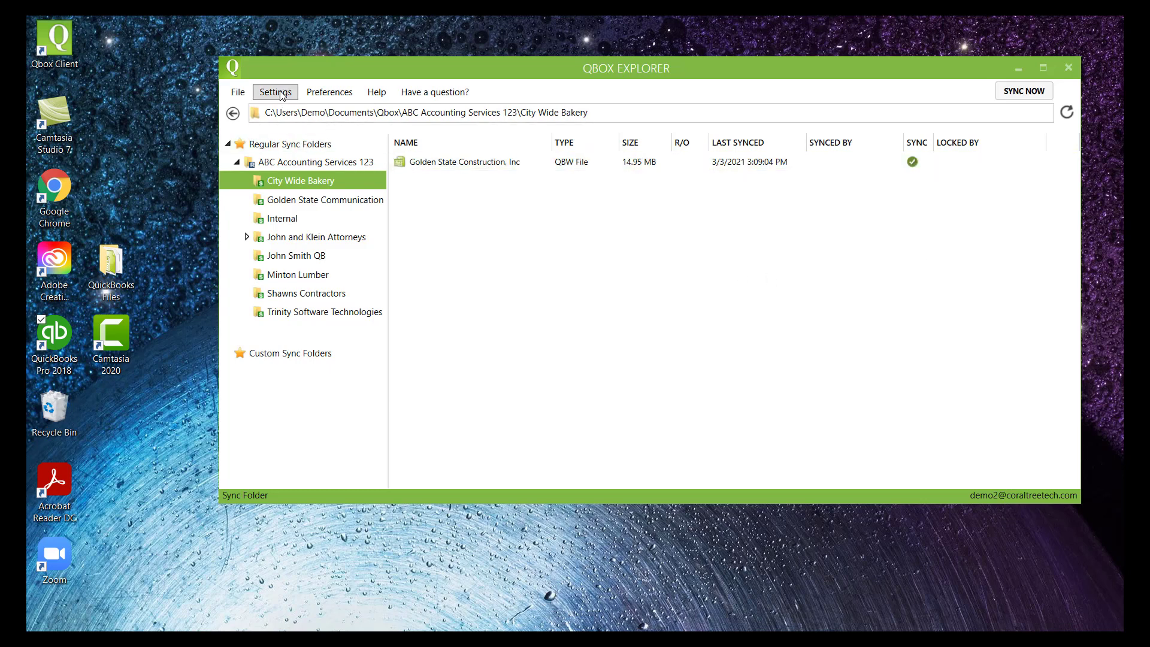
pyautogui.click(45, 138)
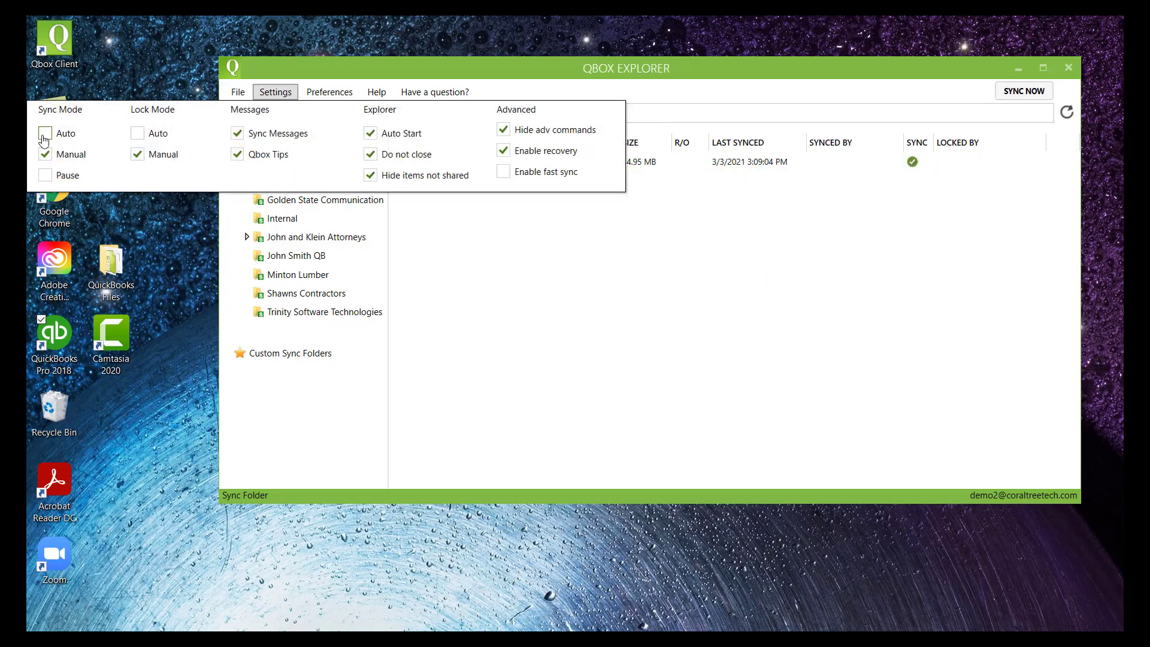
pyautogui.click(537, 269)
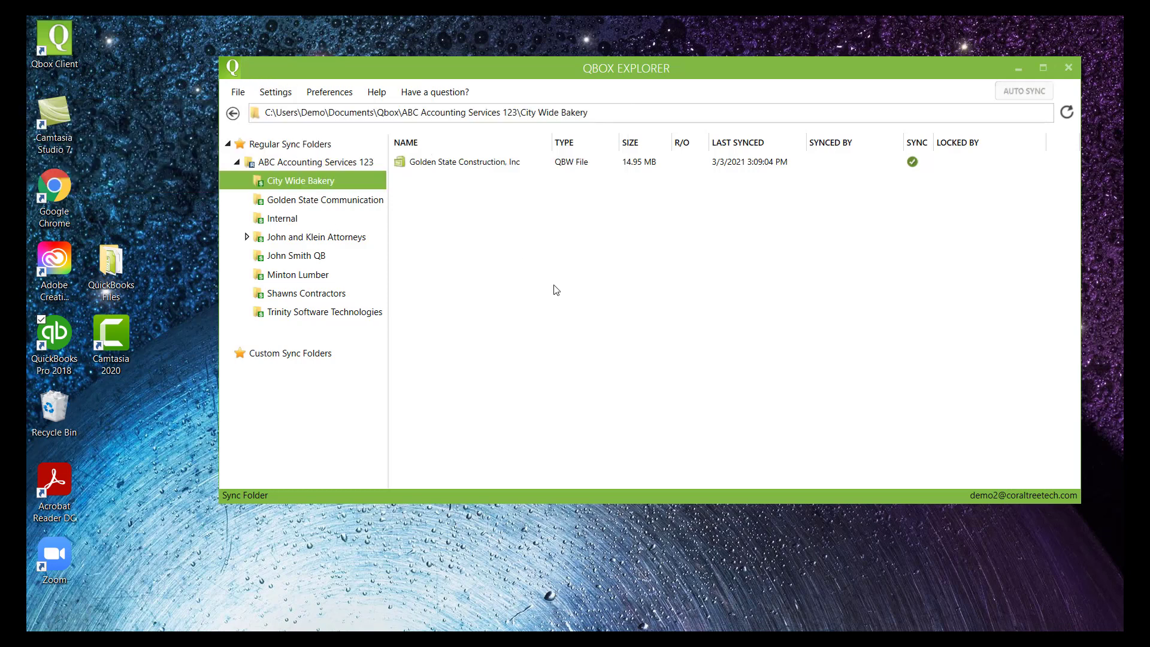